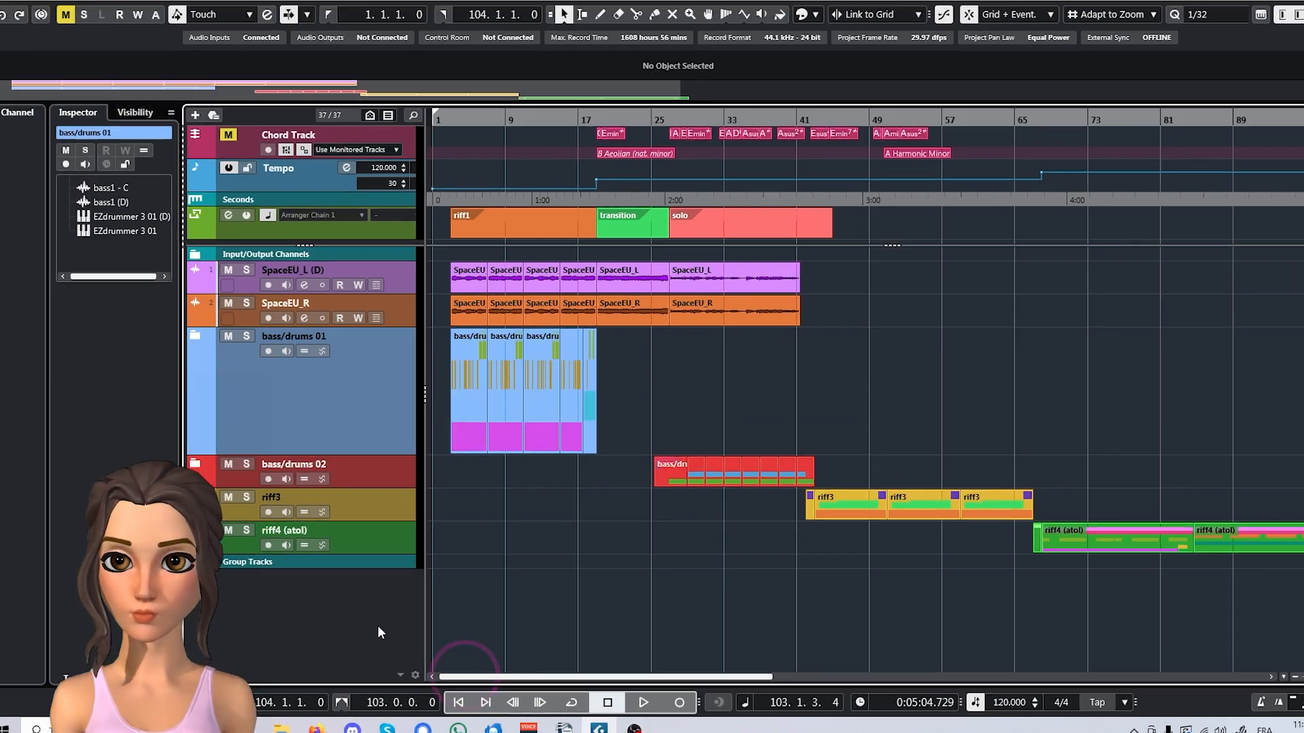
Add a folder track named gtr and place it above the bass/drums 01 folder
right_click(357, 598)
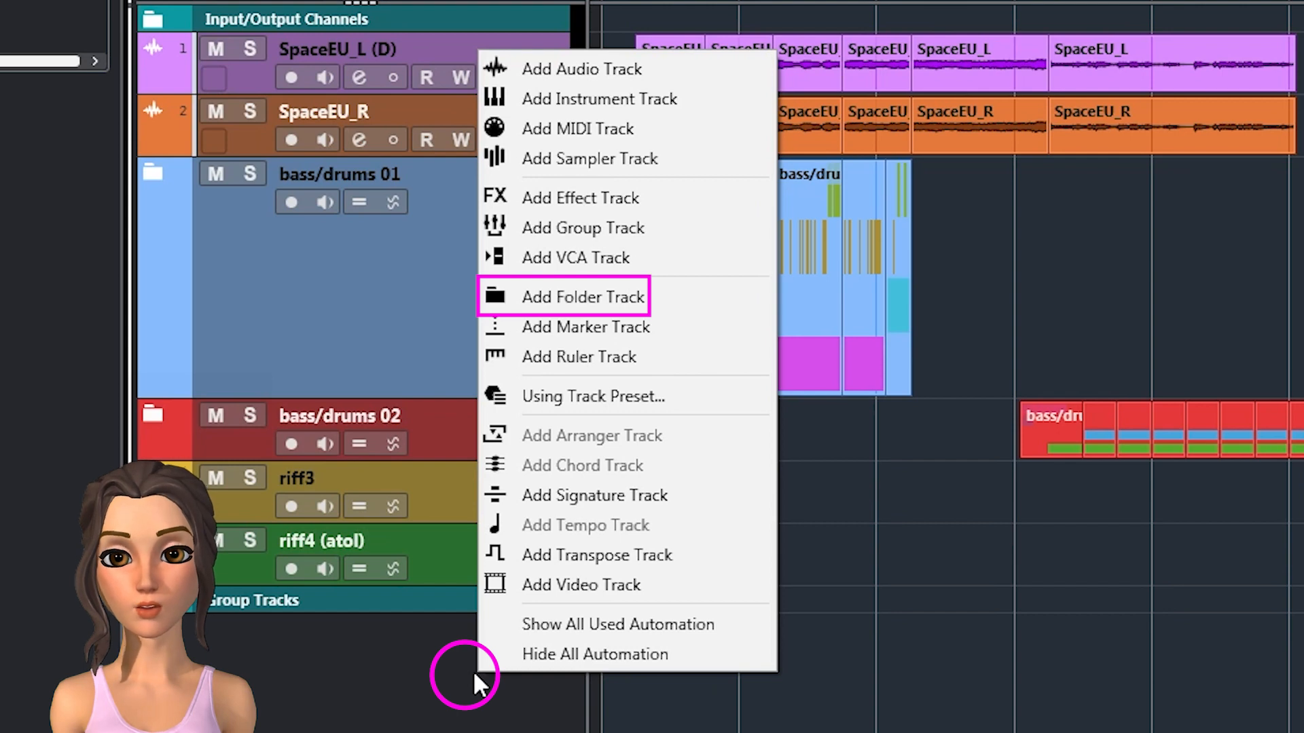
click(633, 297)
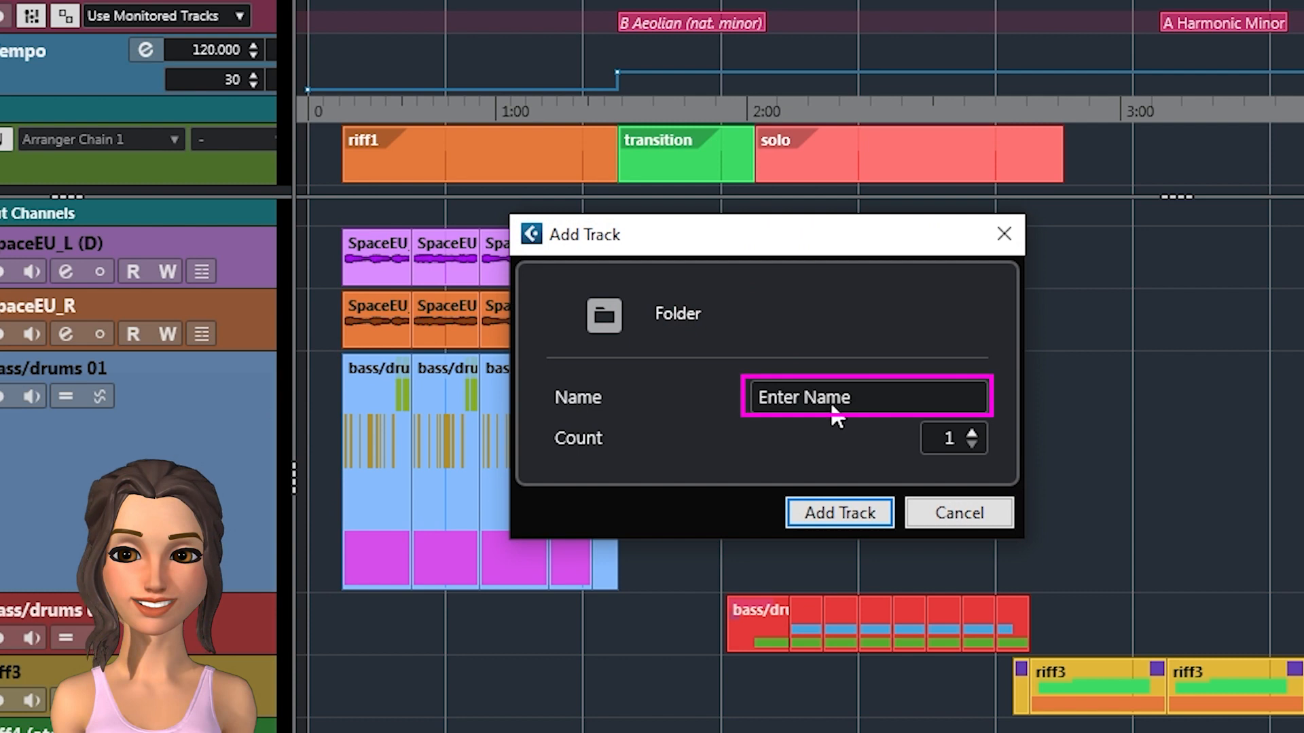
click(846, 400)
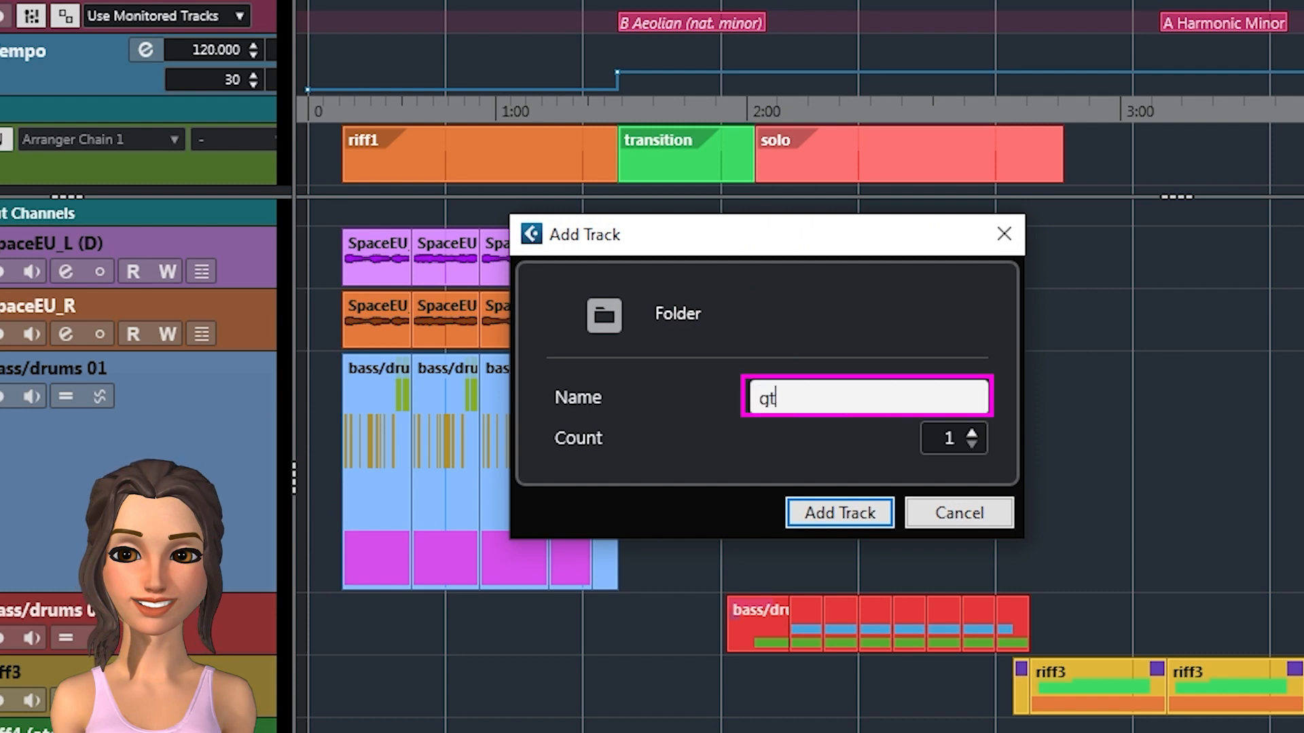
key(Return)
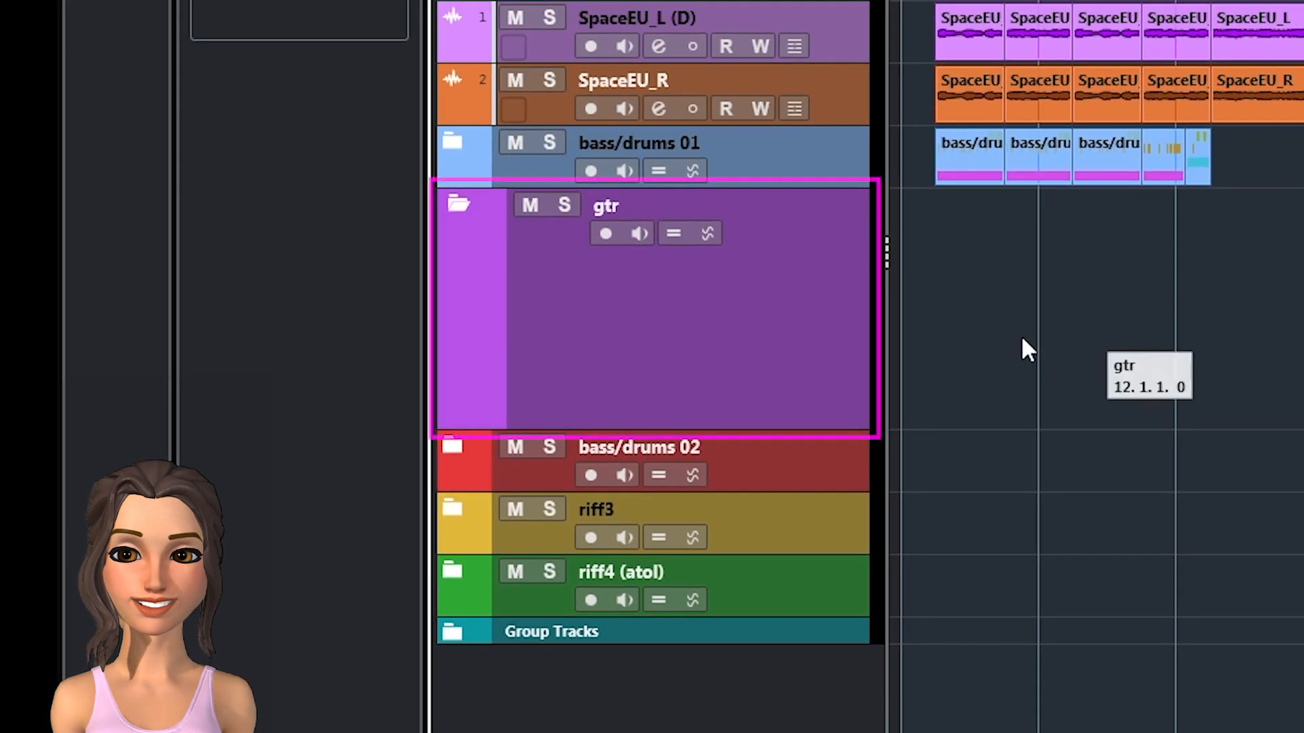
drag(702, 172, 713, 147)
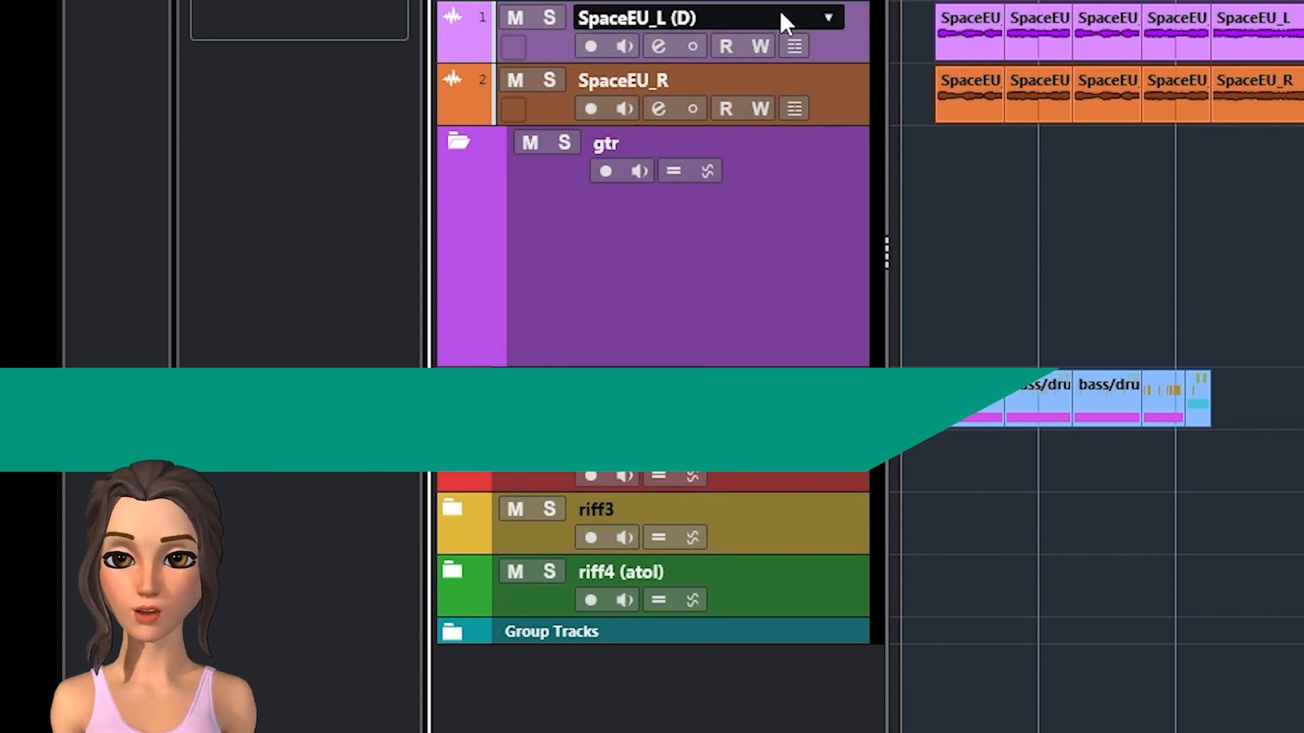
Move the SpaceEU_L and SpaceEU_R audio tracks together into the gtr folder
click(829, 26)
click(820, 271)
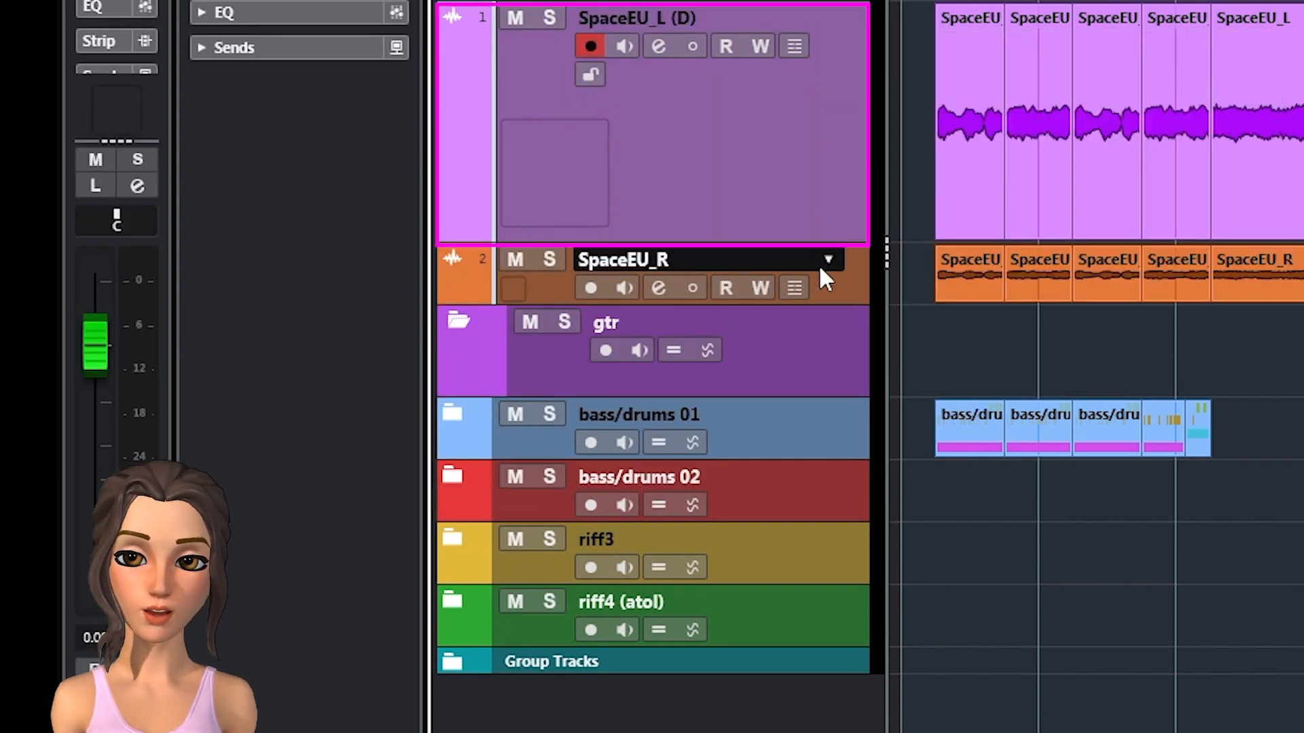
shift+click(847, 291)
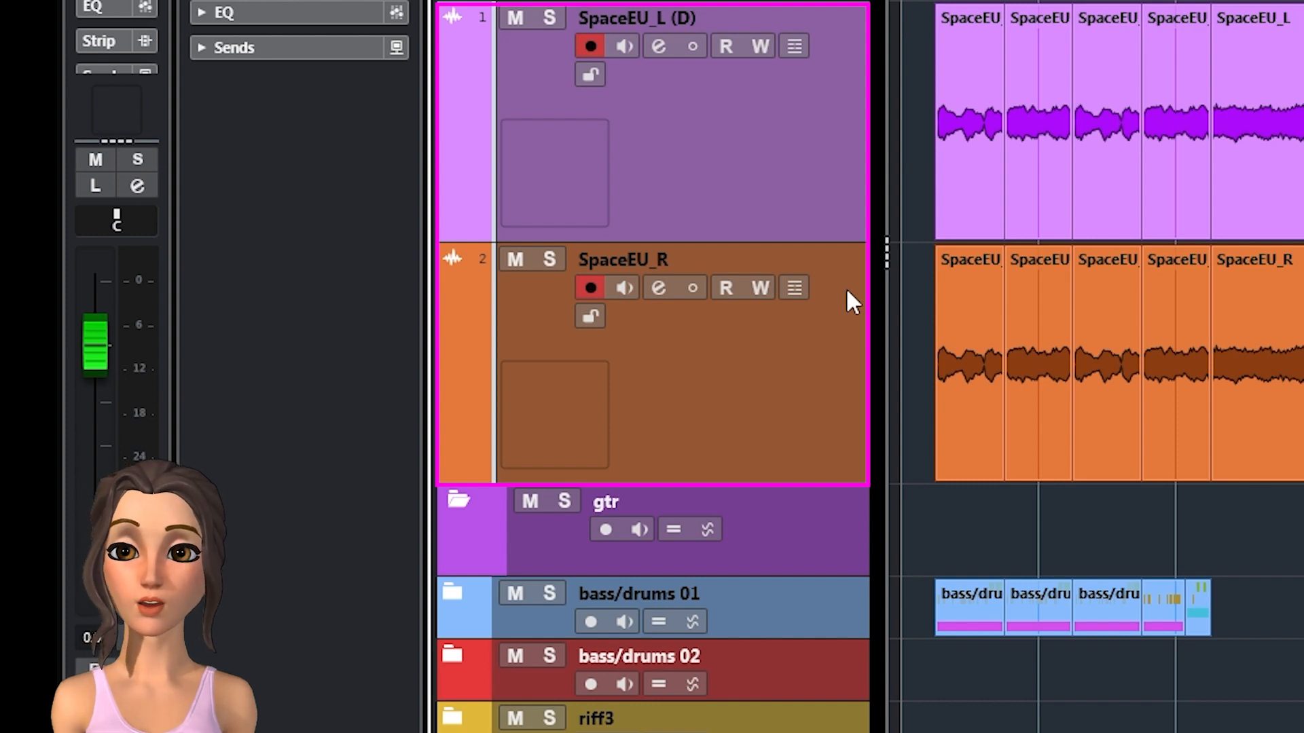
drag(842, 283, 700, 490)
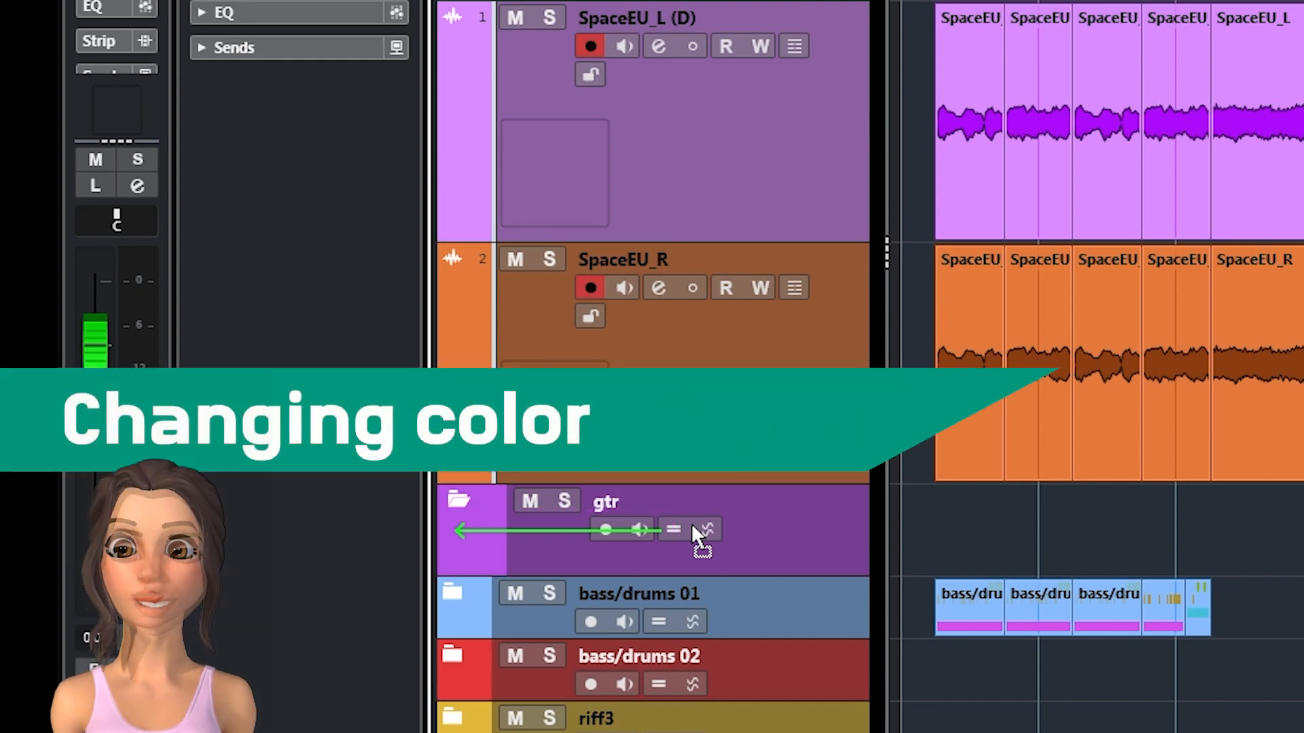
drag(692, 527, 692, 527)
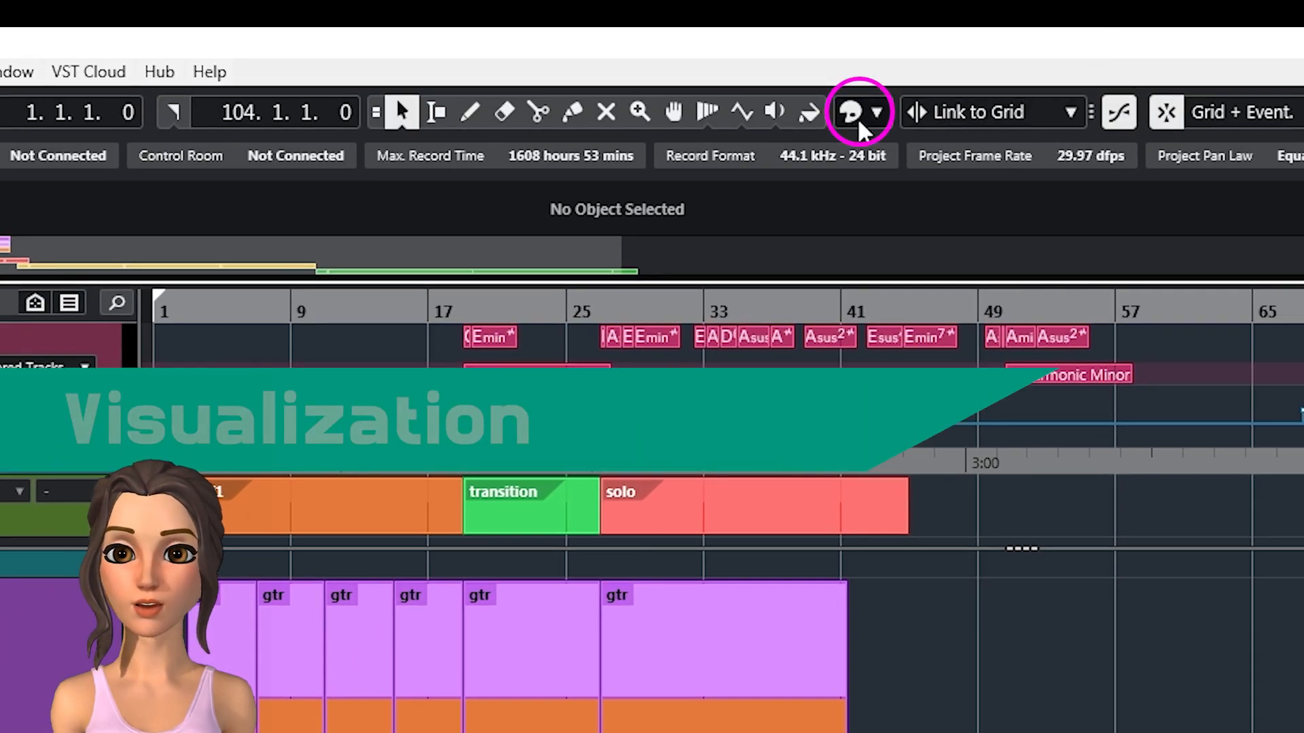
Colorize the gtr folder track light green
click(876, 110)
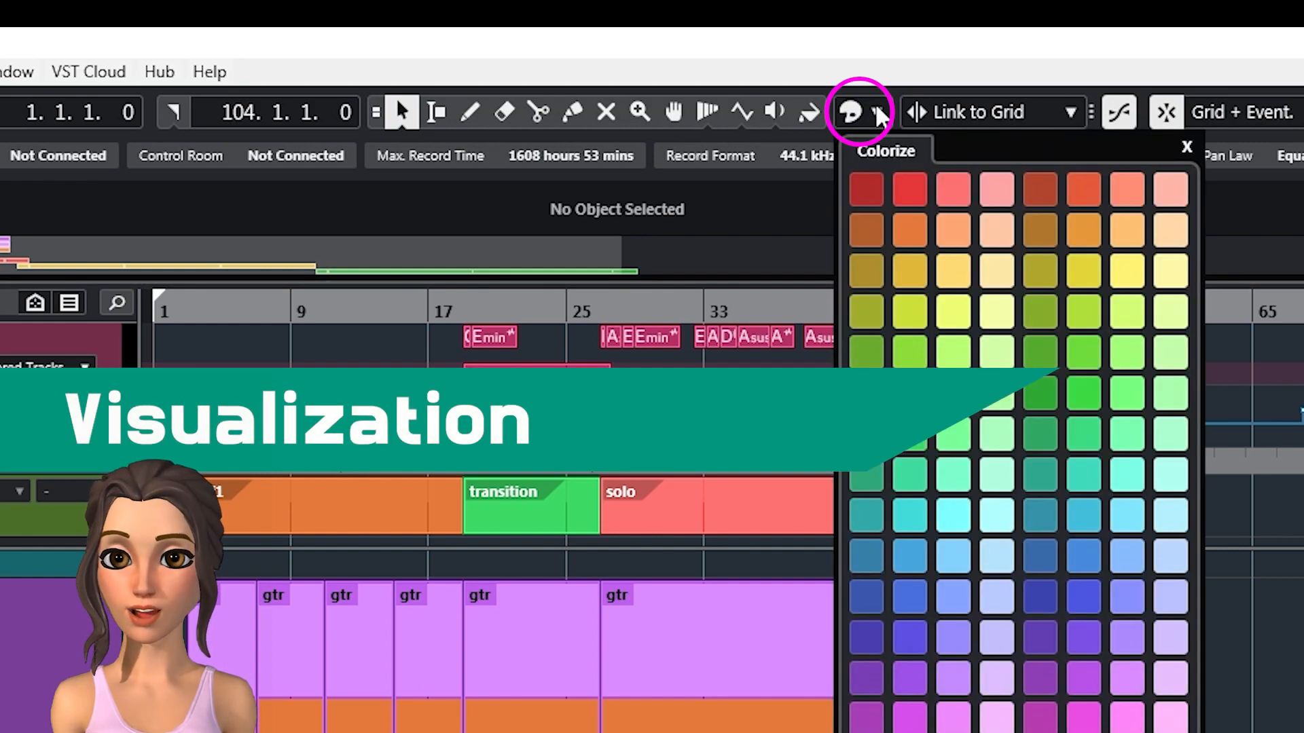
click(911, 354)
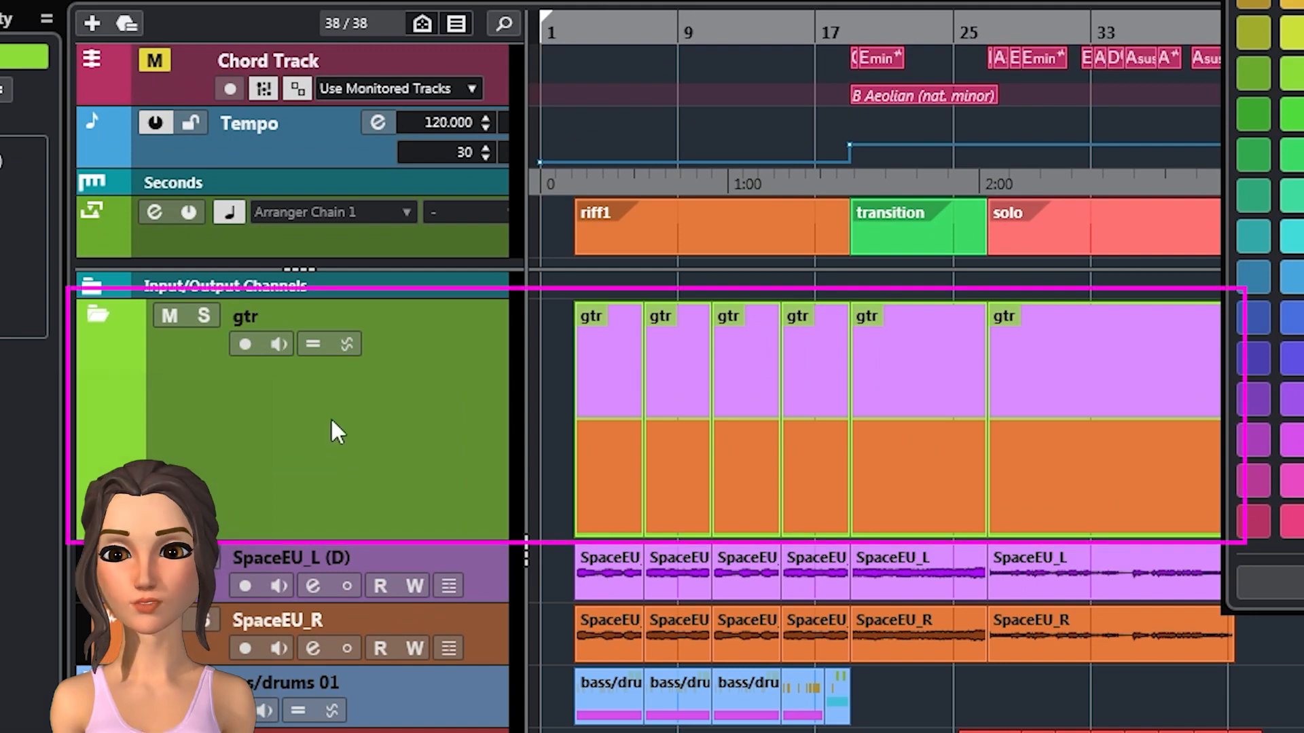
click(325, 412)
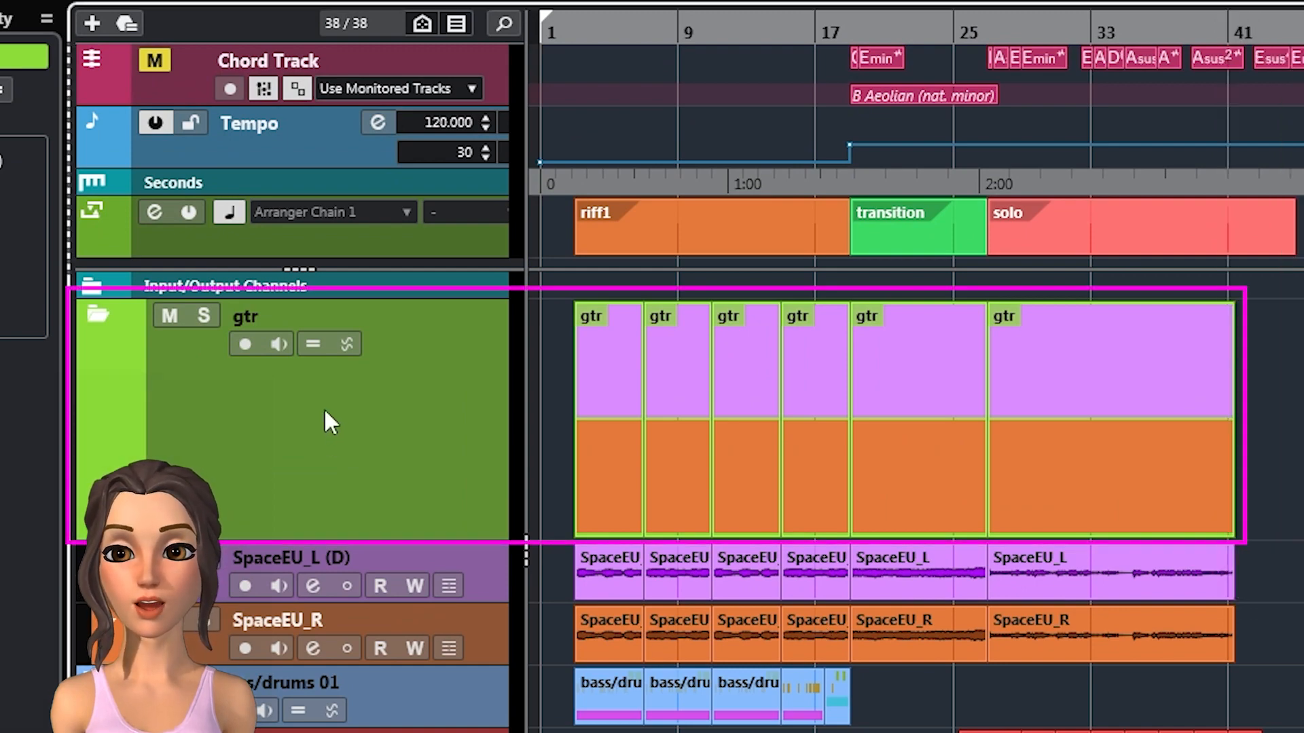
Collapse the bass/drums 01 and gtr folder tracks
scroll(549, 477, up, 5)
scroll(536, 481, down, 4)
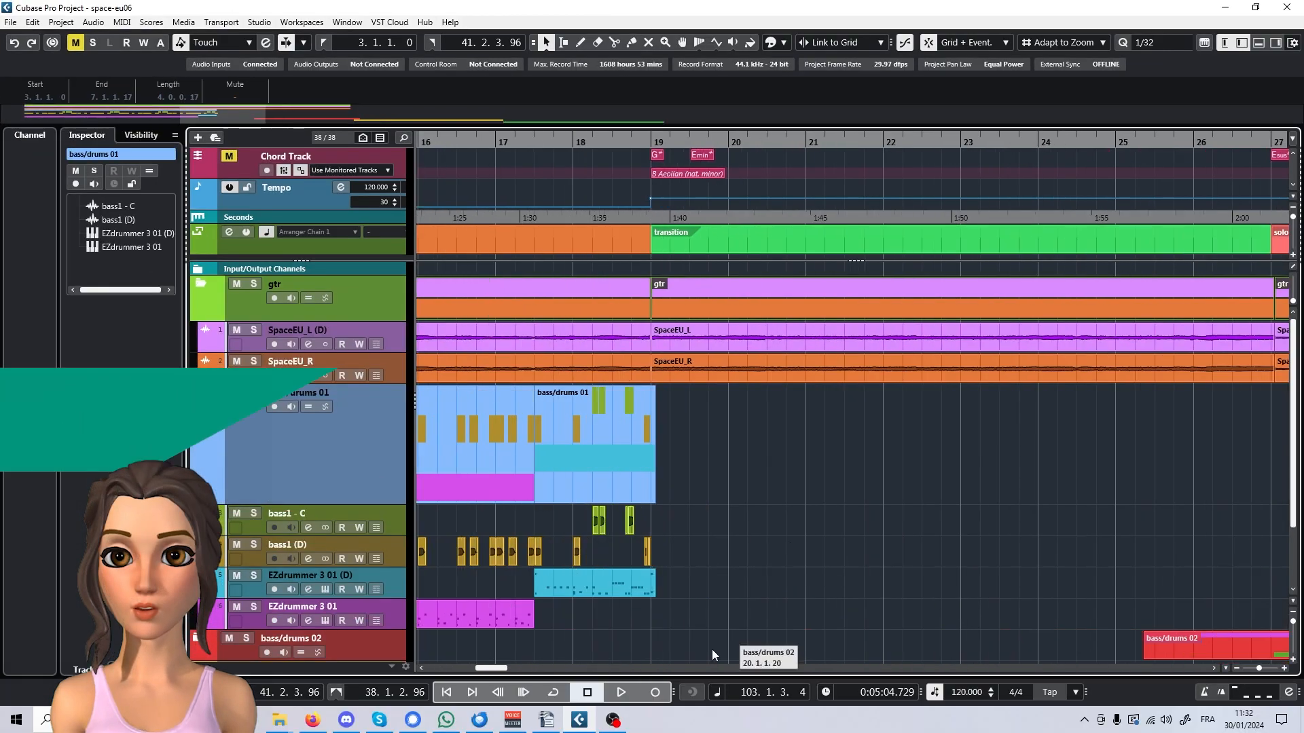
drag(492, 668, 473, 668)
scroll(626, 506, down, 5)
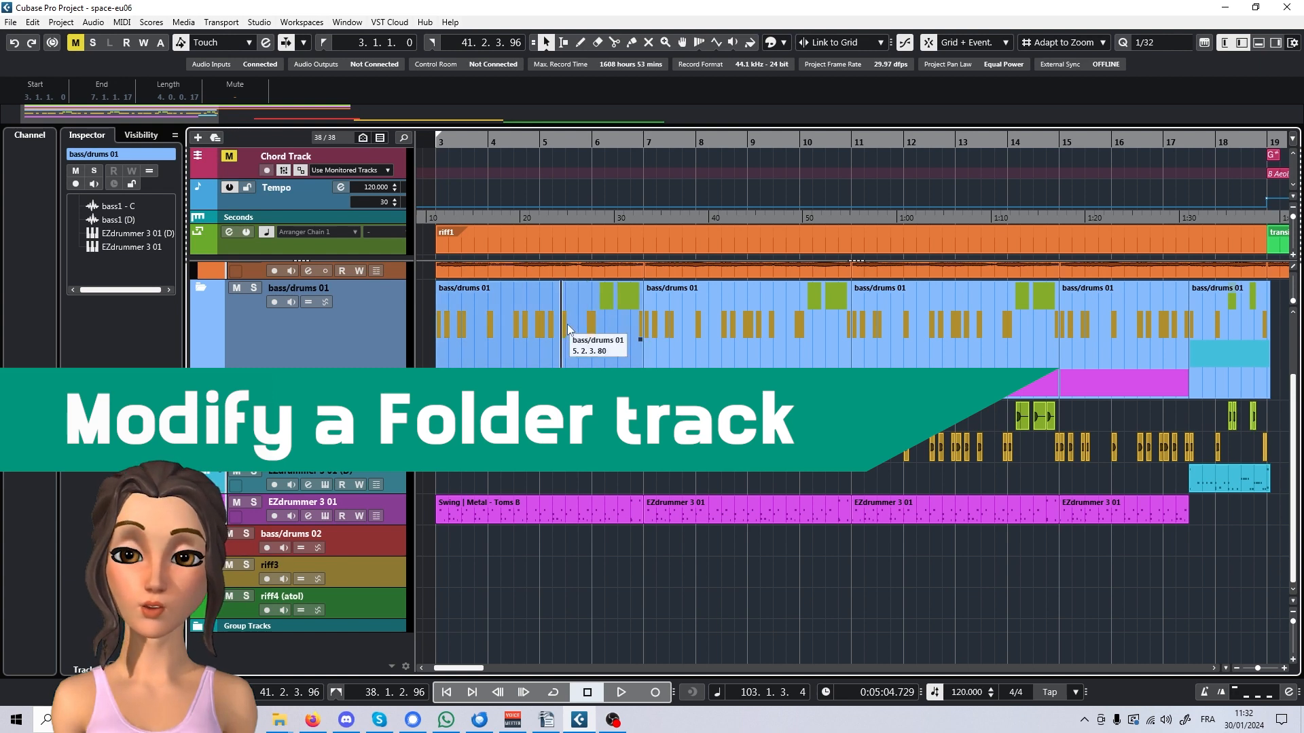
click(200, 288)
scroll(620, 481, down, 5)
click(197, 284)
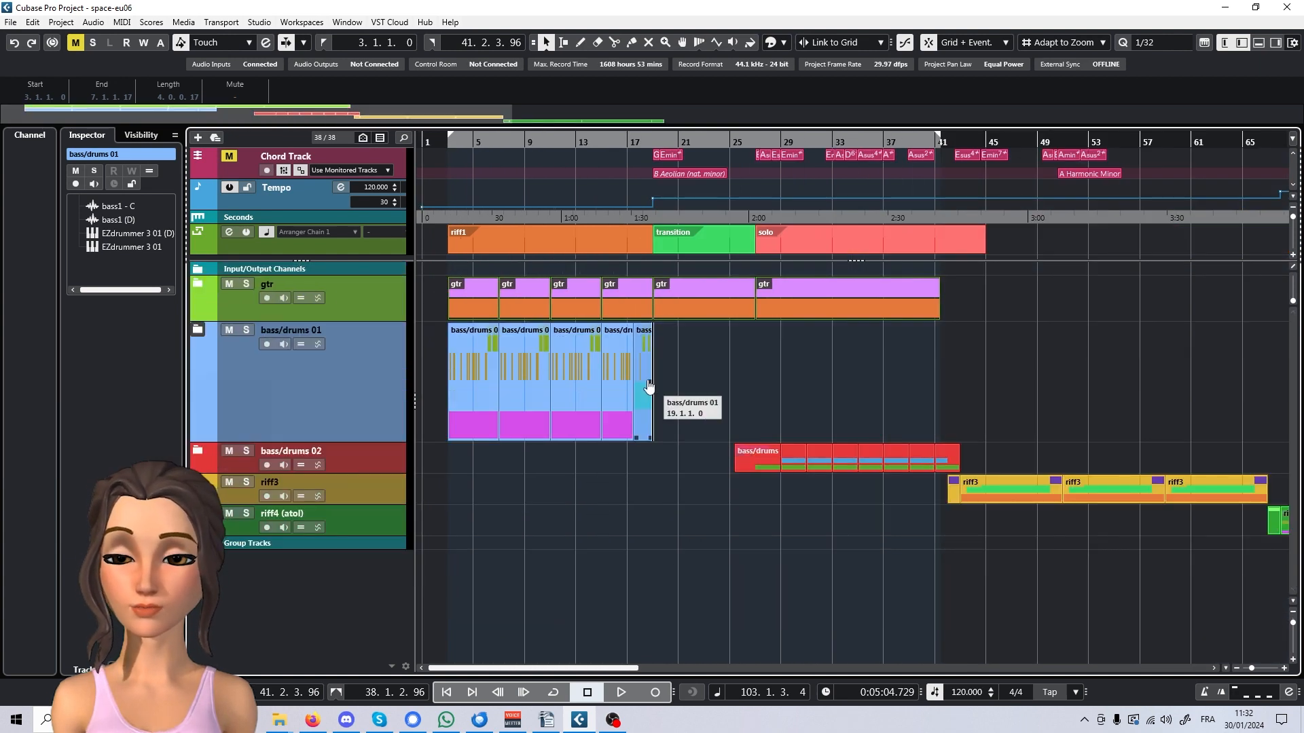
Try to extend the last bass/drums 01 folder block to about bar 37
click(1004, 42)
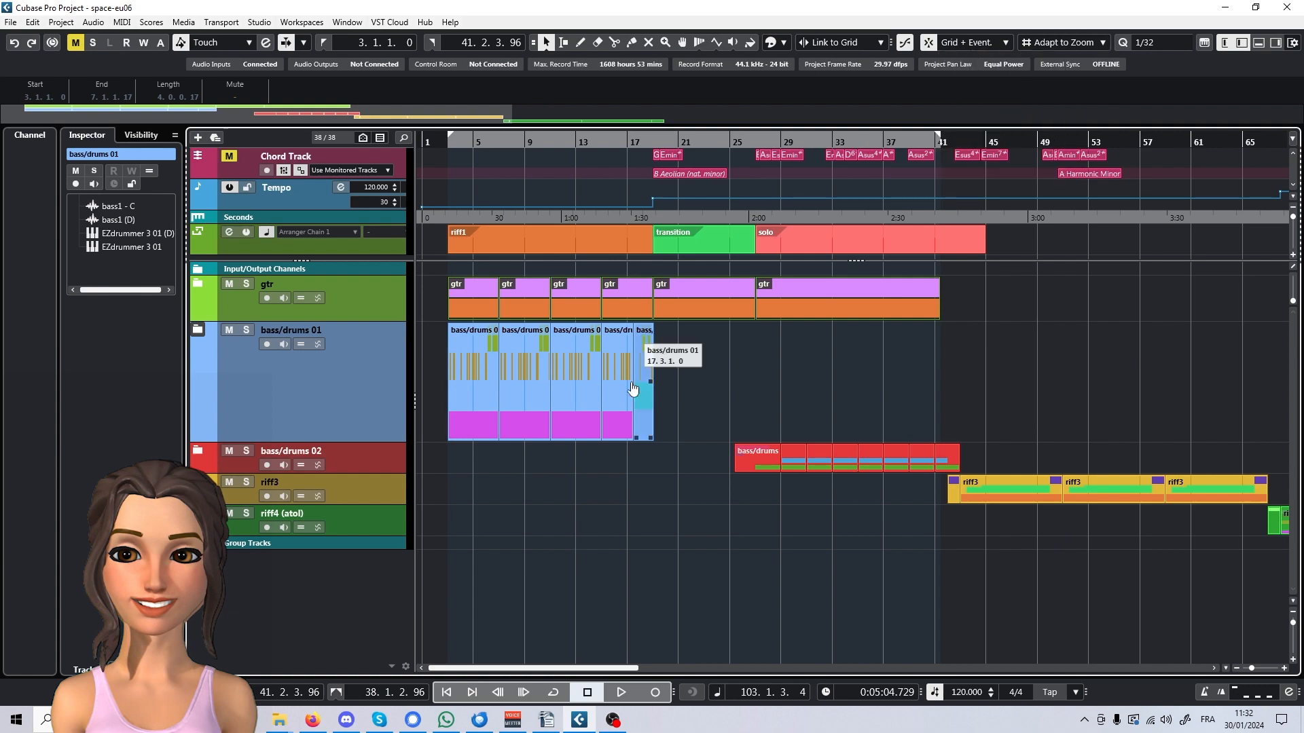
drag(651, 439, 882, 425)
drag(652, 434, 884, 418)
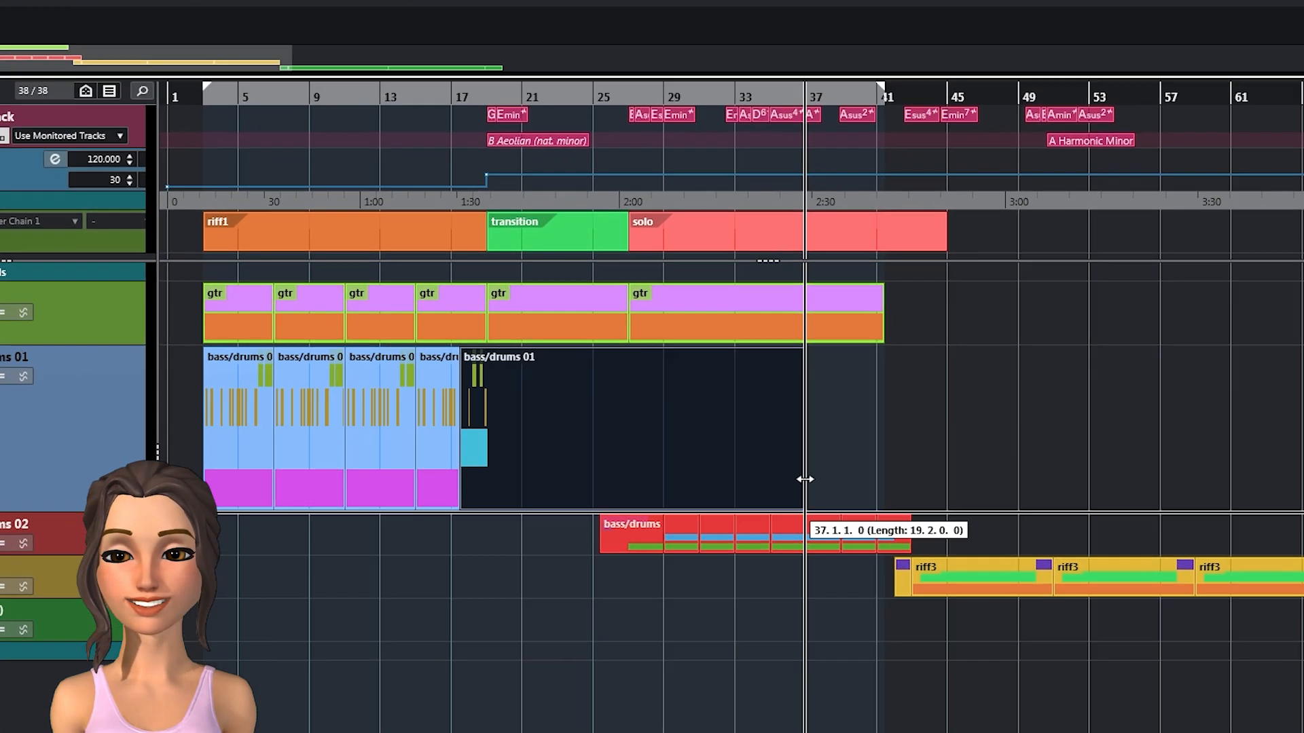
Try shortening the last gtr folder block to about bar 32, with the folder expanded to show its tracks
drag(741, 528, 742, 532)
drag(686, 585, 219, 620)
drag(790, 372, 337, 282)
drag(205, 326, 552, 384)
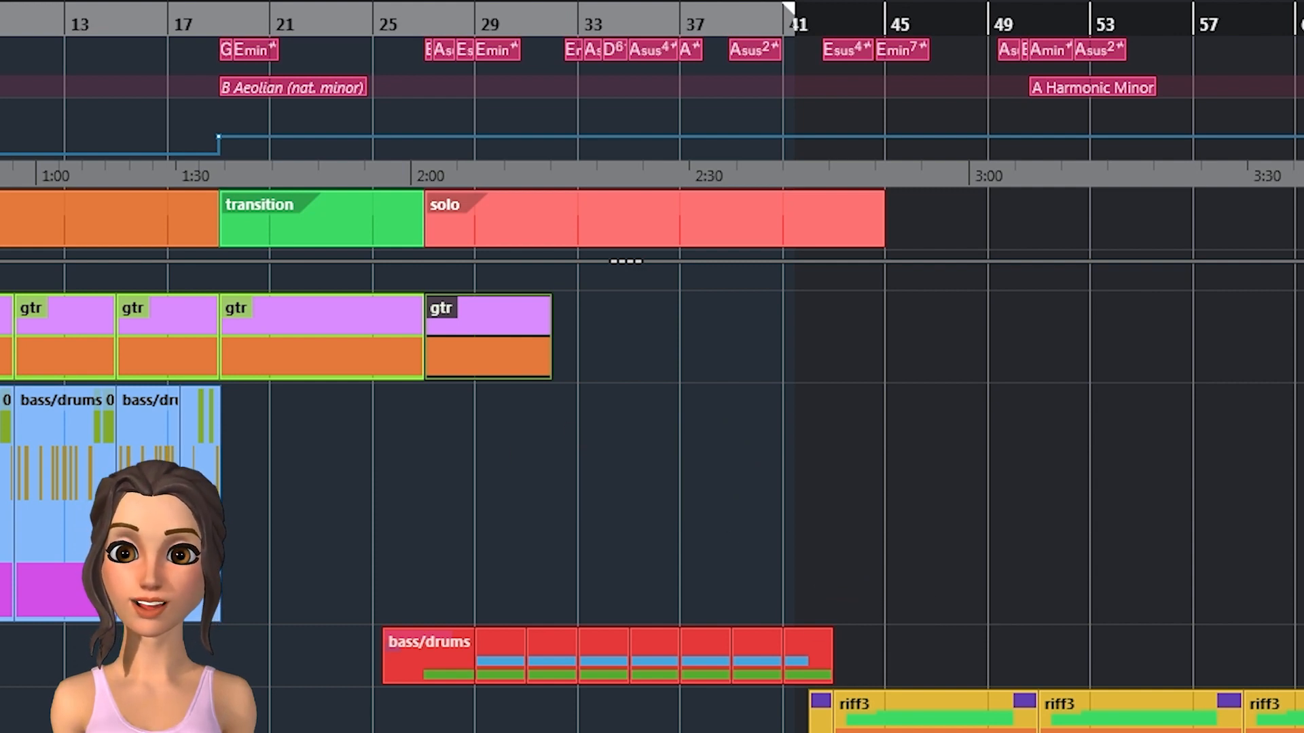
click(0, 311)
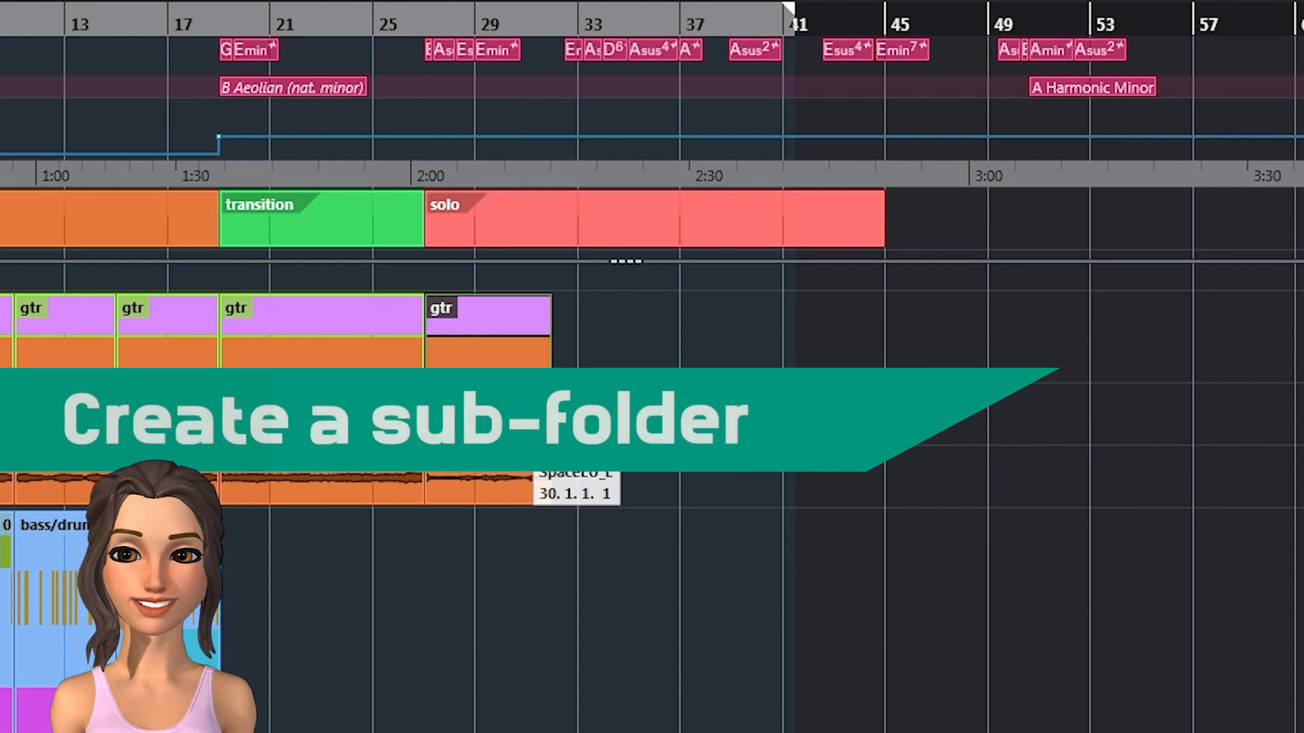
key(ctrl+z)
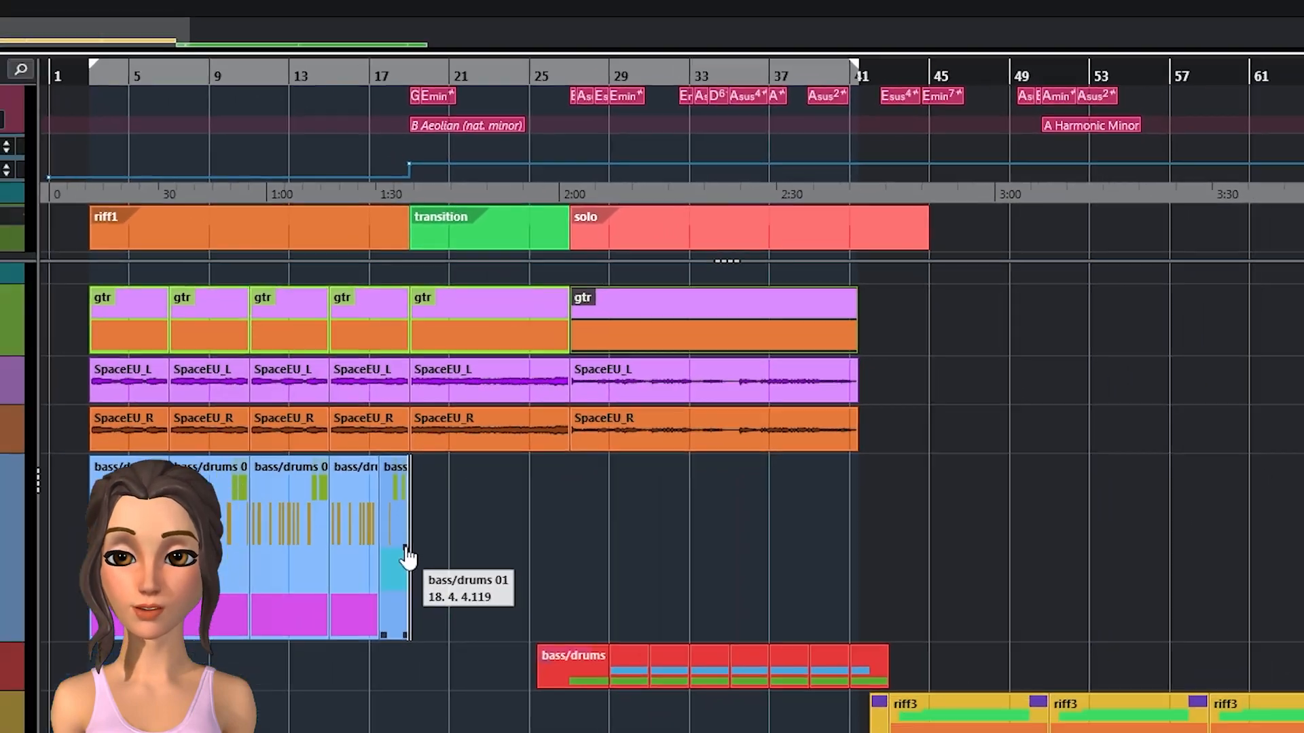
Try repeating the last bass/drums 01 folder block up to about bar 33
drag(406, 548, 694, 544)
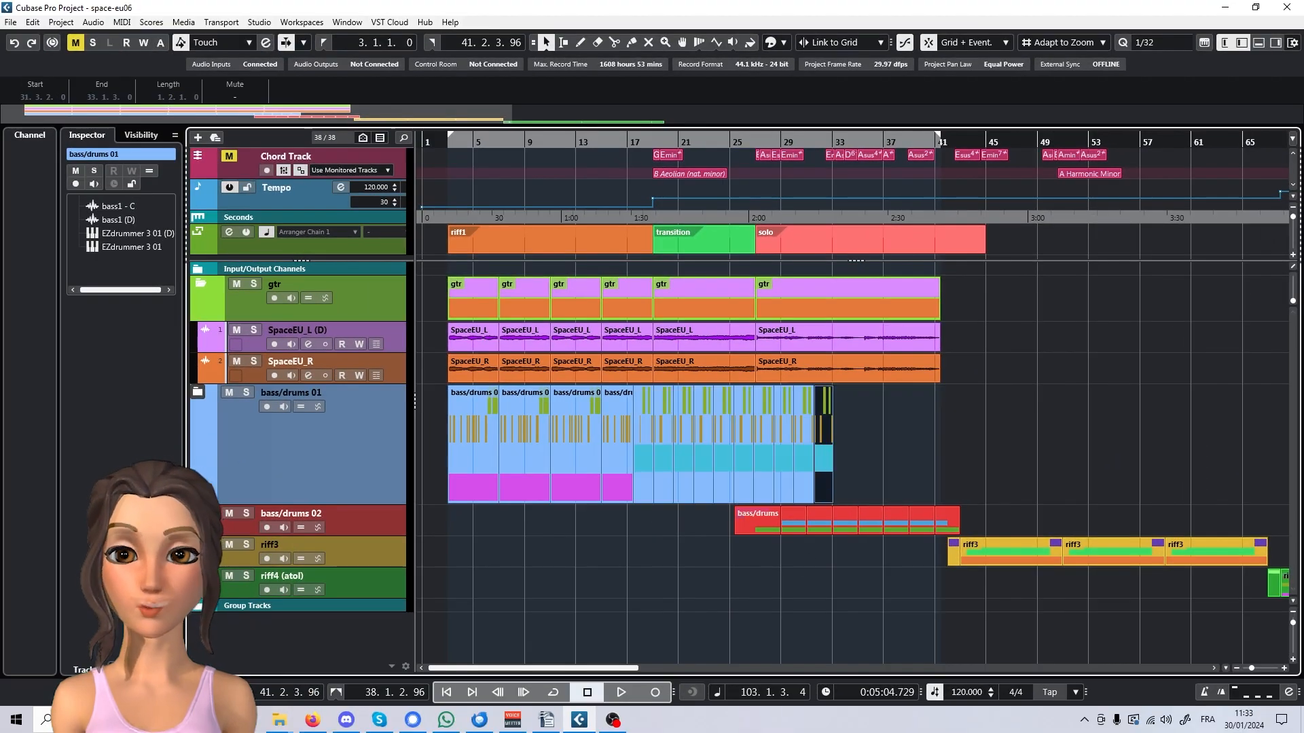
drag(793, 560, 478, 470)
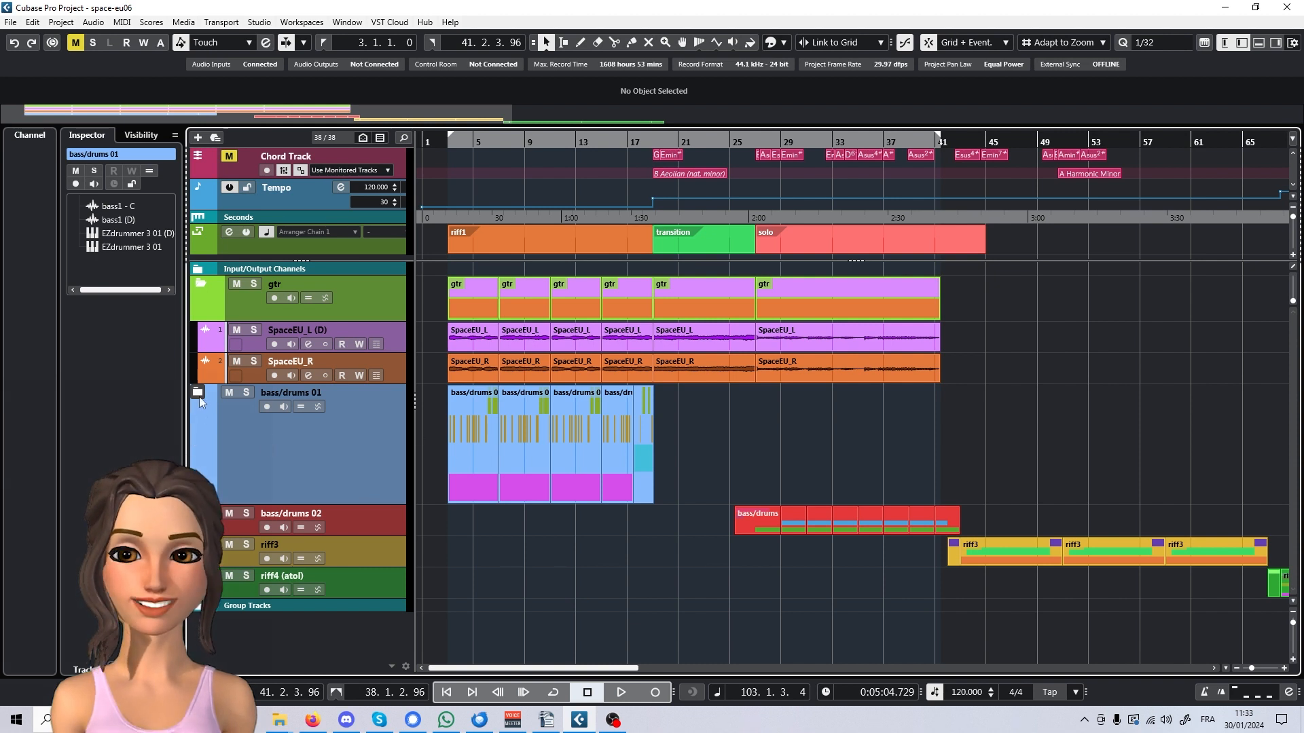
Add a folder track named drums below the bass/drums 01 folder
right_click(366, 431)
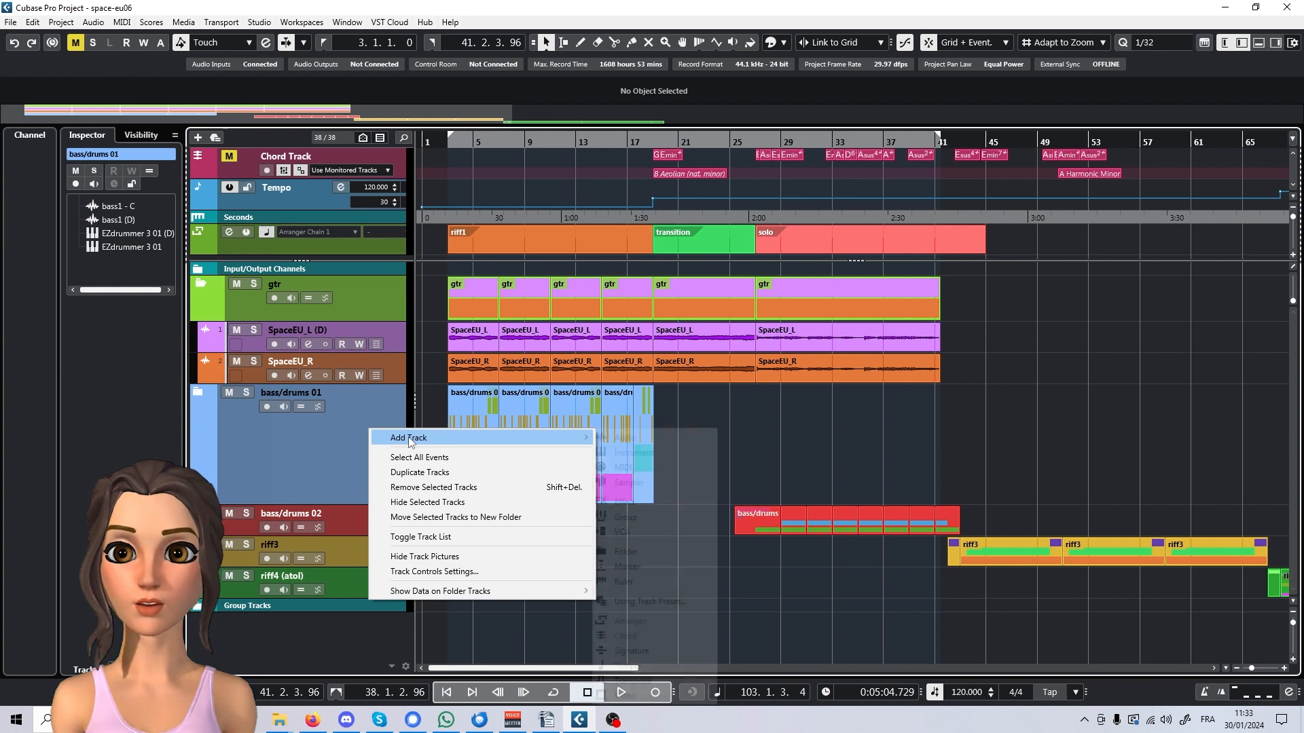
mouse_move(571, 438)
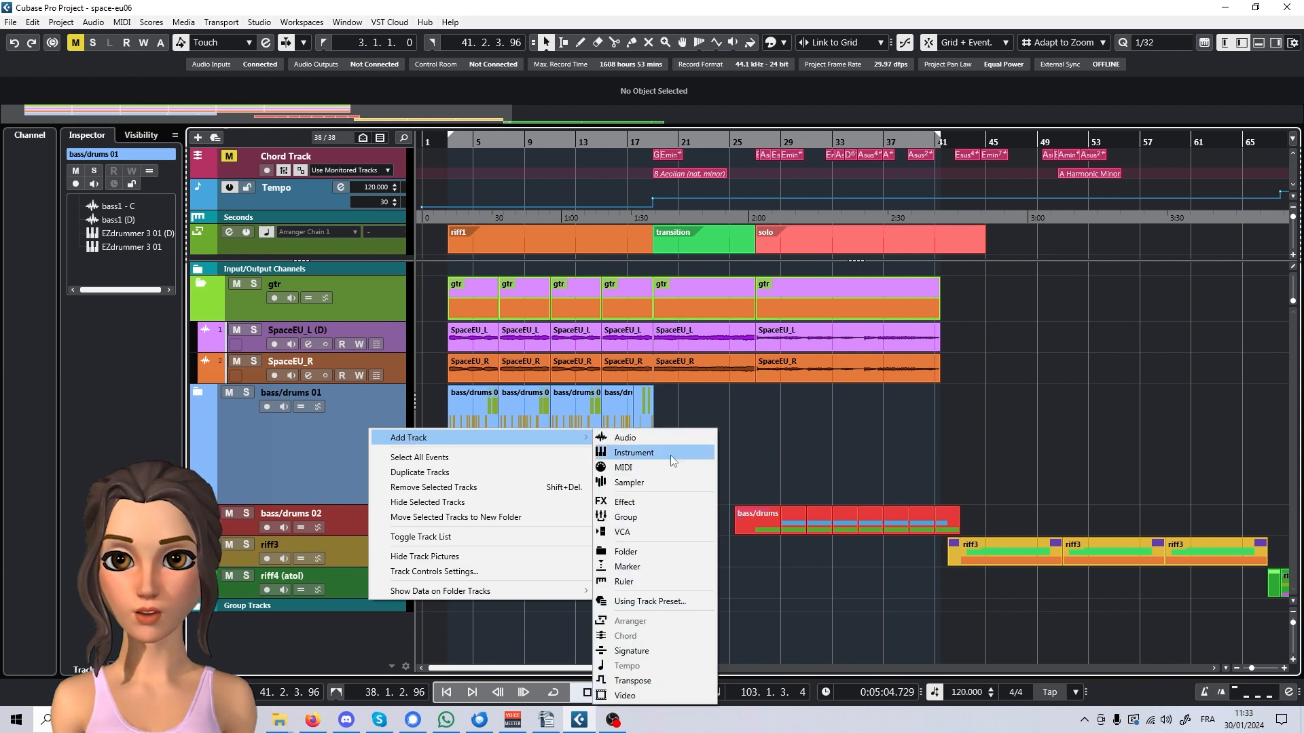
click(655, 552)
text(drfums)
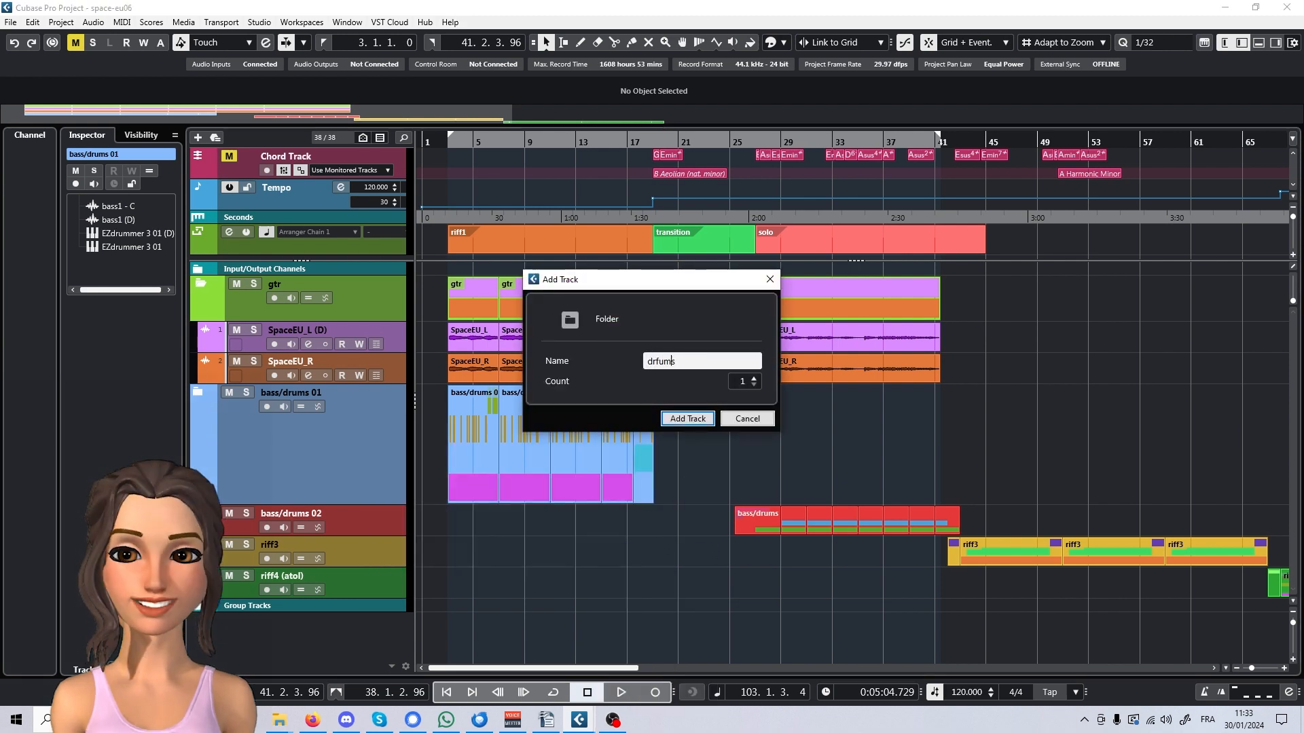
key(Return)
Expand the bass/drums 01 folder and move both of its EZdrummer 3 01 tracks into the drums folder
click(198, 393)
scroll(388, 383, down, 3)
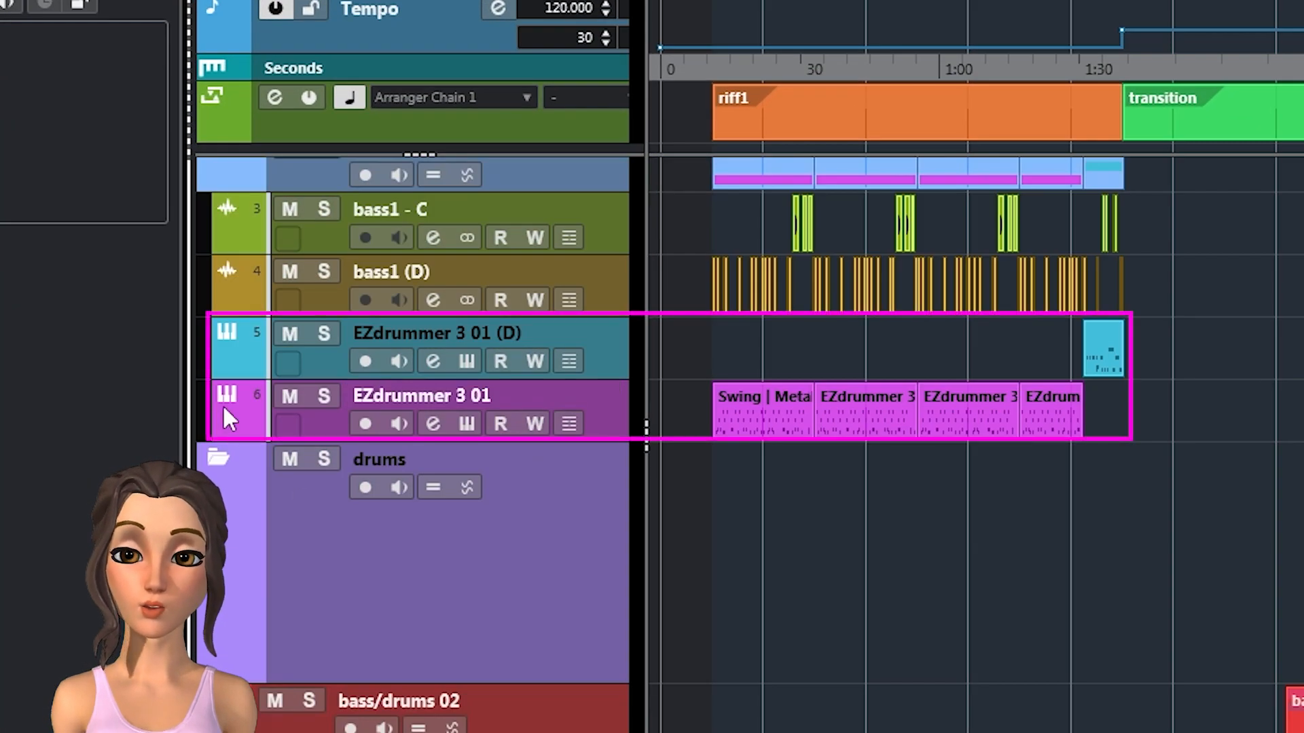
click(605, 422)
drag(604, 367, 549, 532)
drag(547, 582, 547, 582)
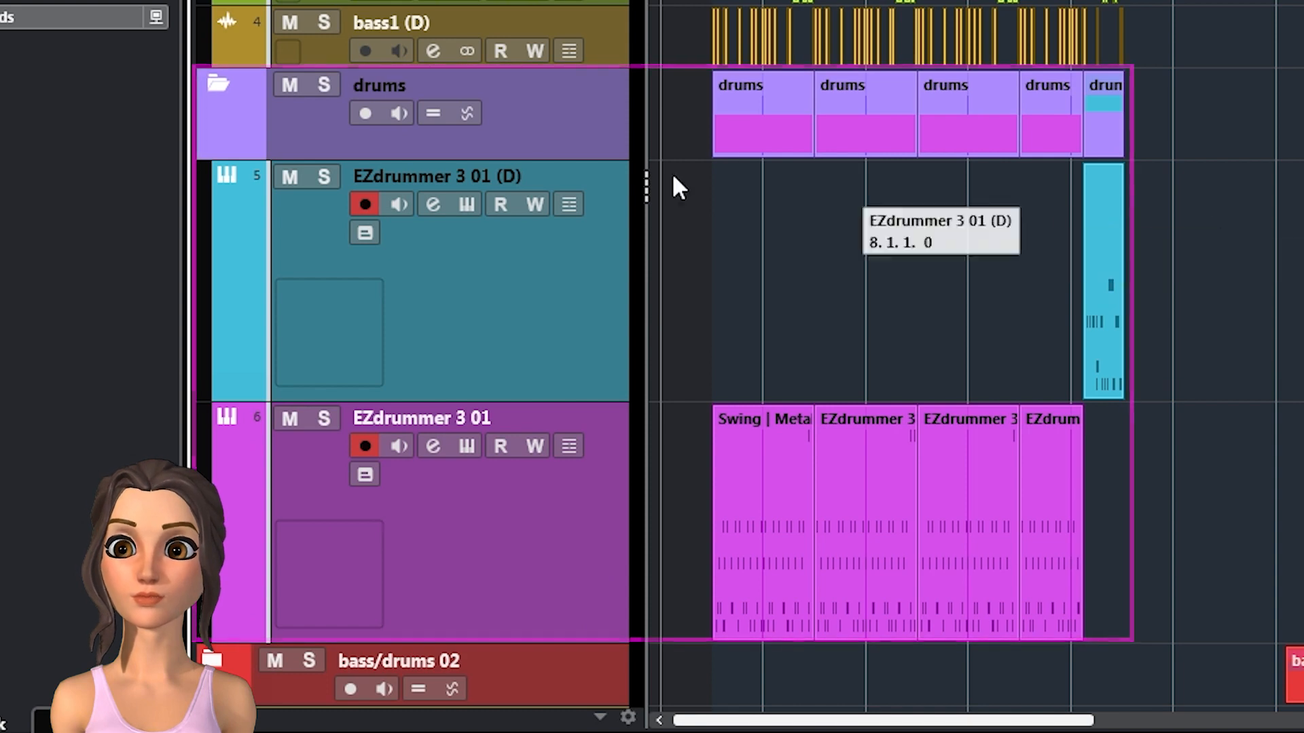
Collapse the drums folder and nest it inside the bass/drums 01 folder as a sub-folder
click(216, 83)
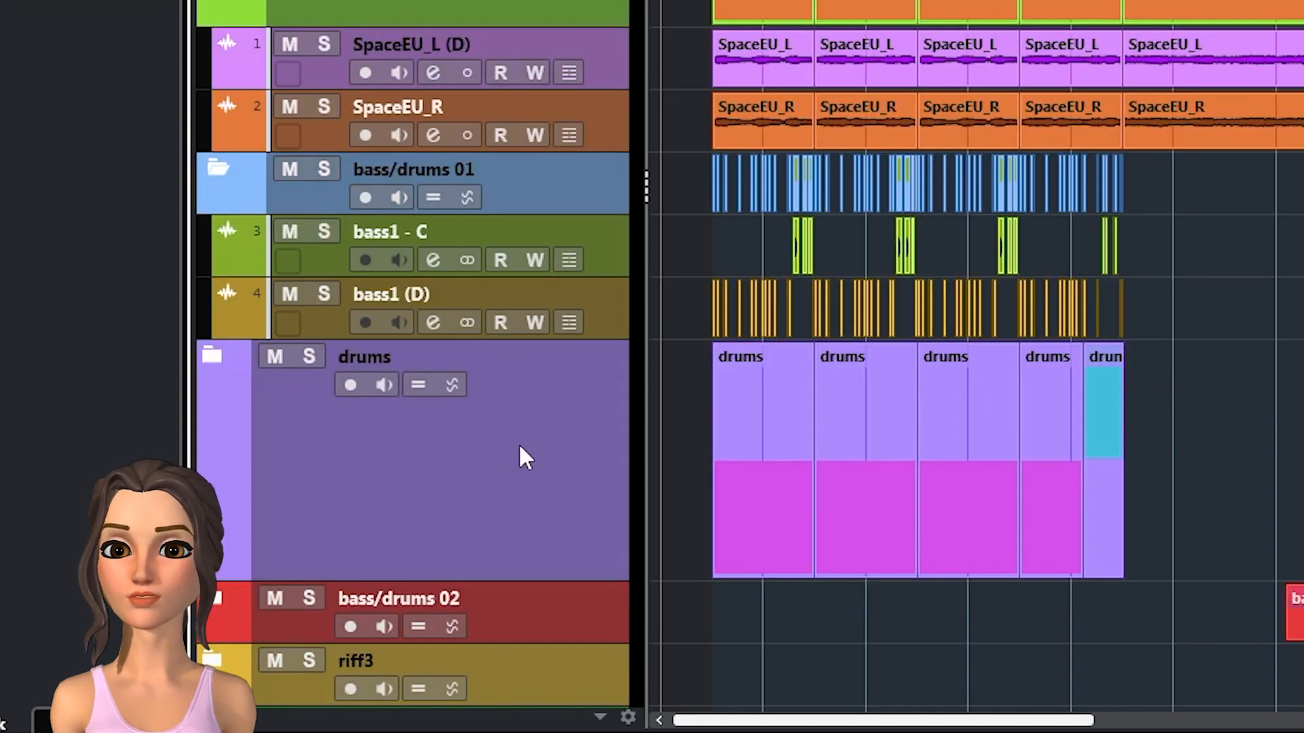
drag(492, 459, 474, 203)
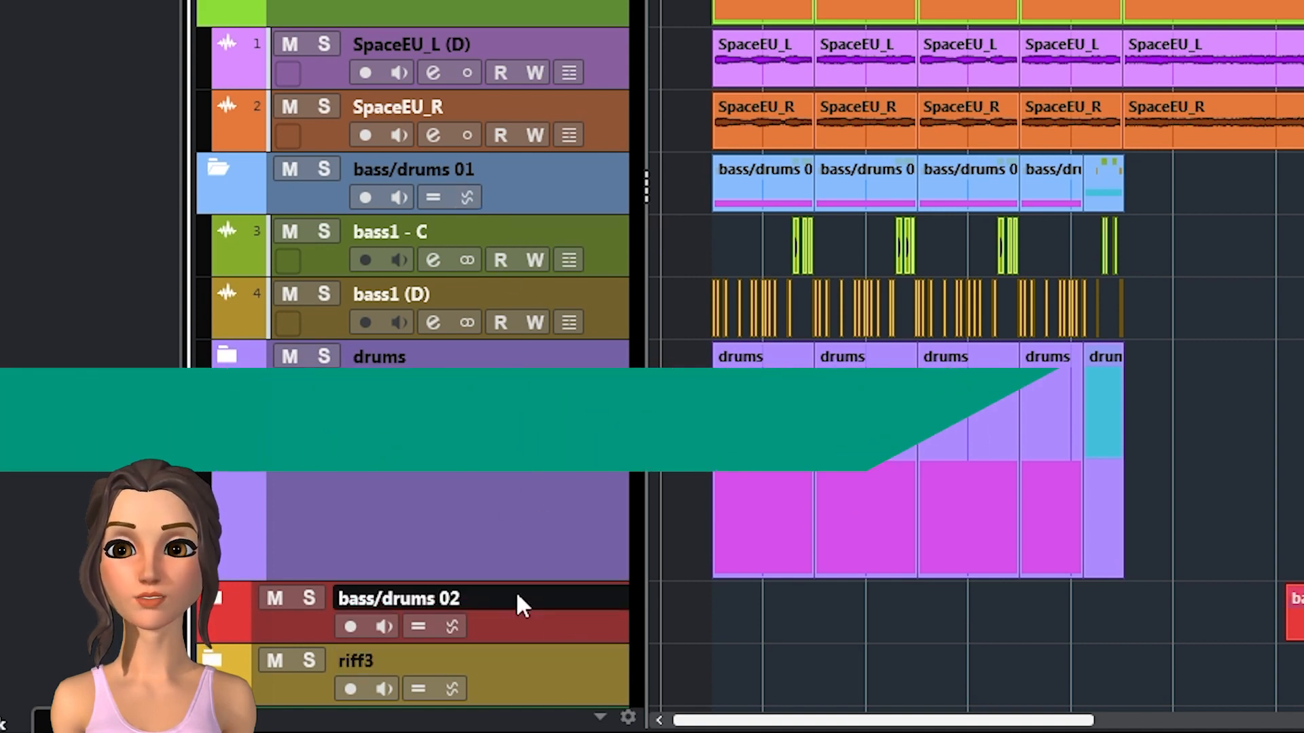
Colorize the drums sub-folder and its two EZdrummer tracks blue, and close the color palette
scroll(516, 595, down, 3)
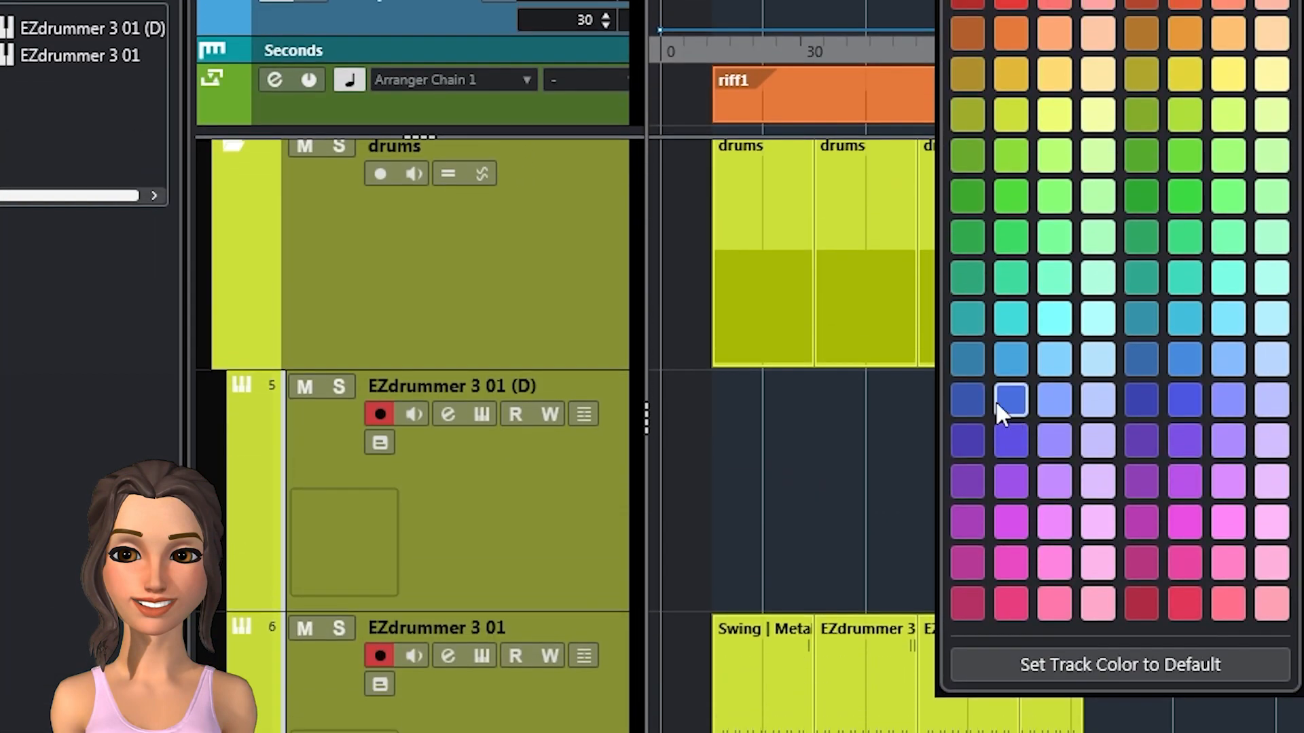
click(999, 370)
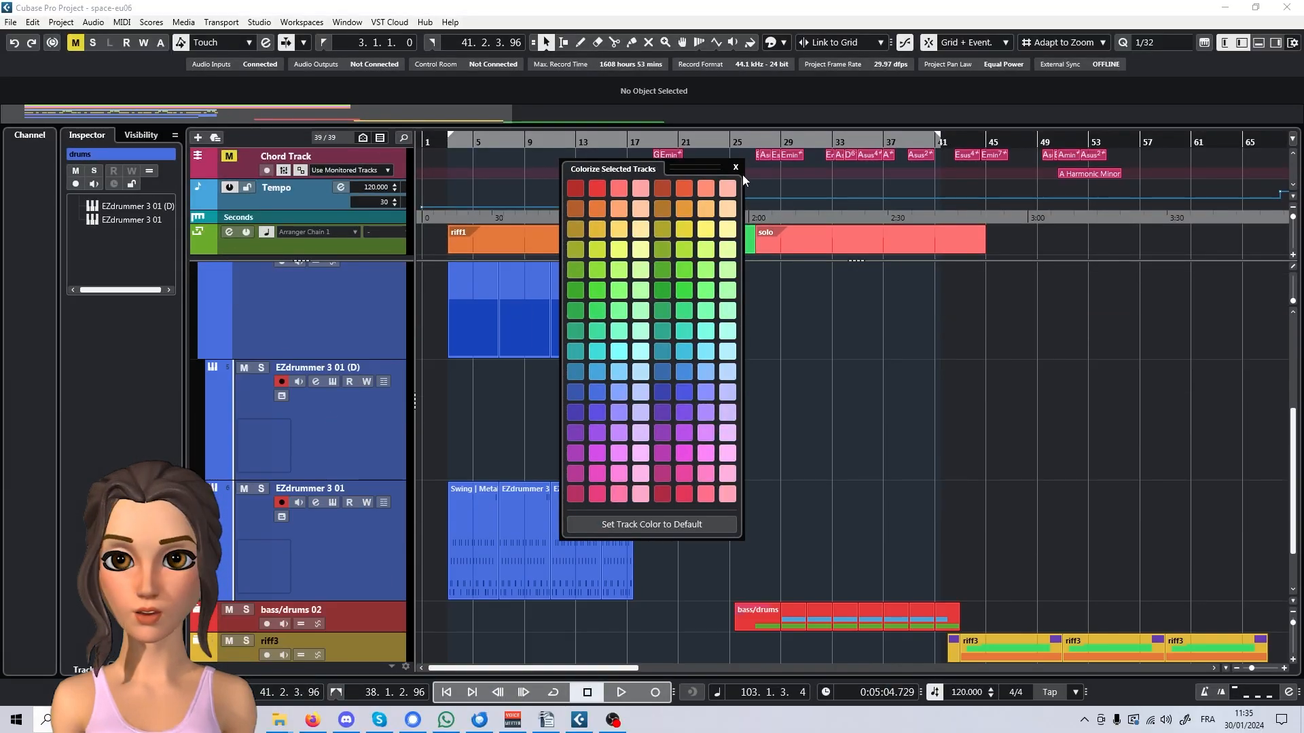
click(735, 167)
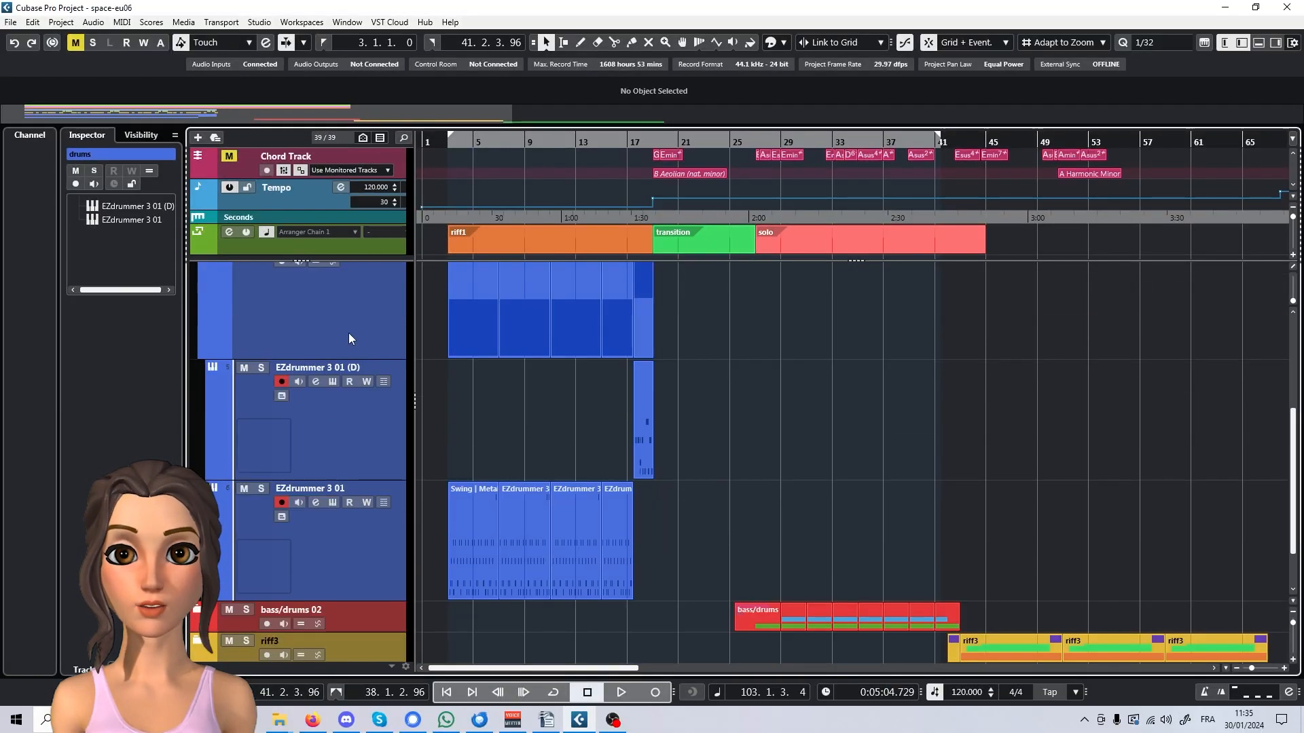
Show the MixConsole and close the space-eu06 project
key(F3)
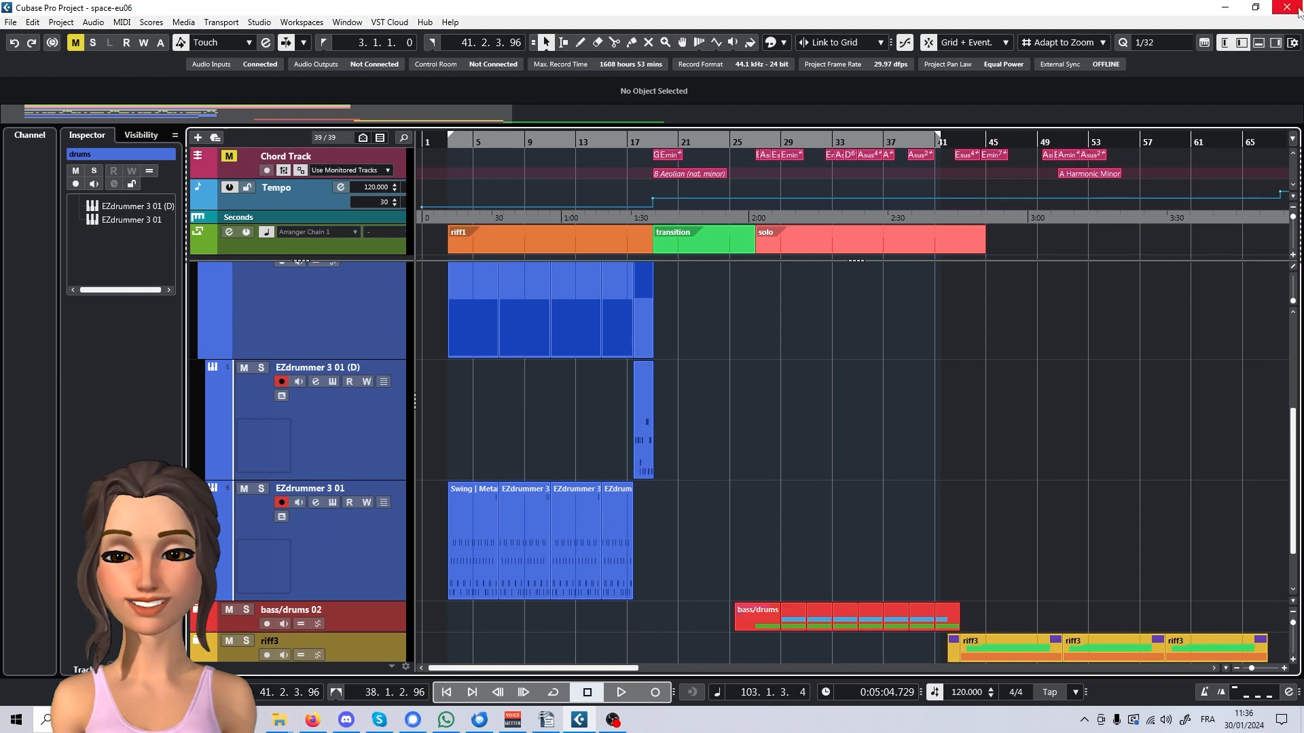
click(1287, 8)
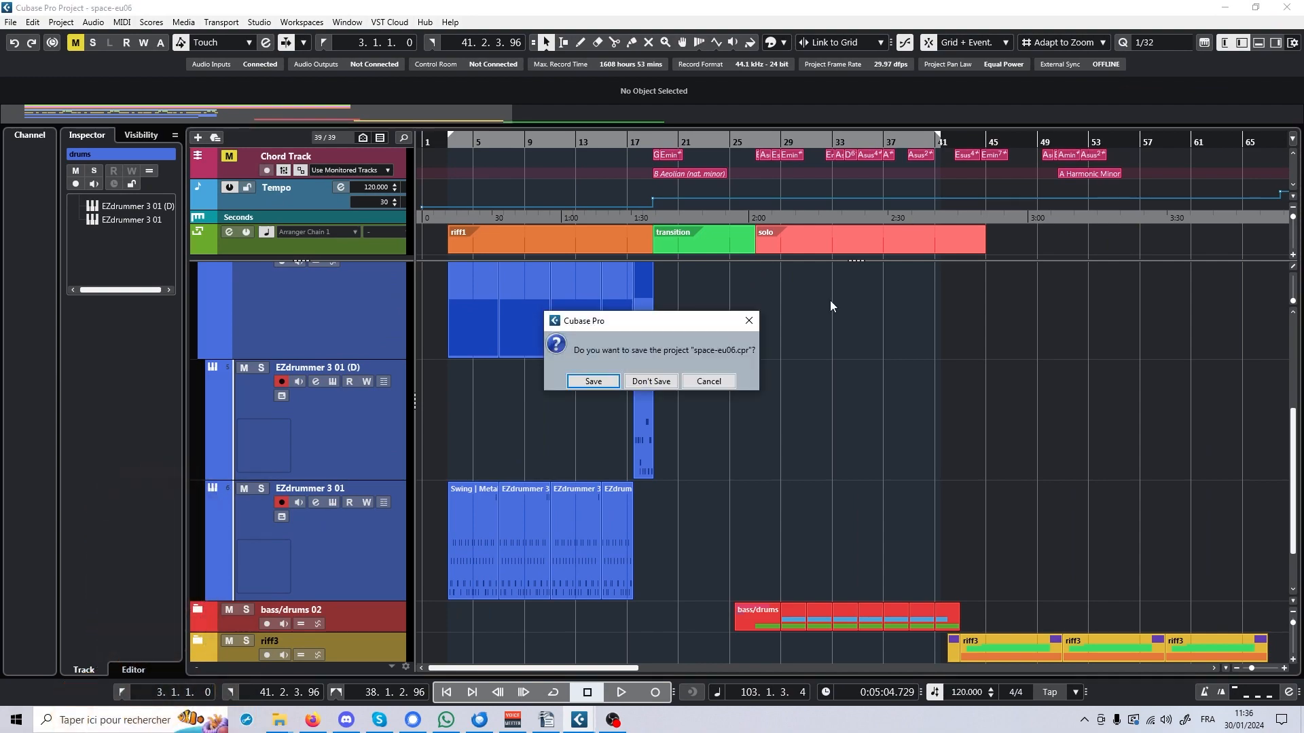